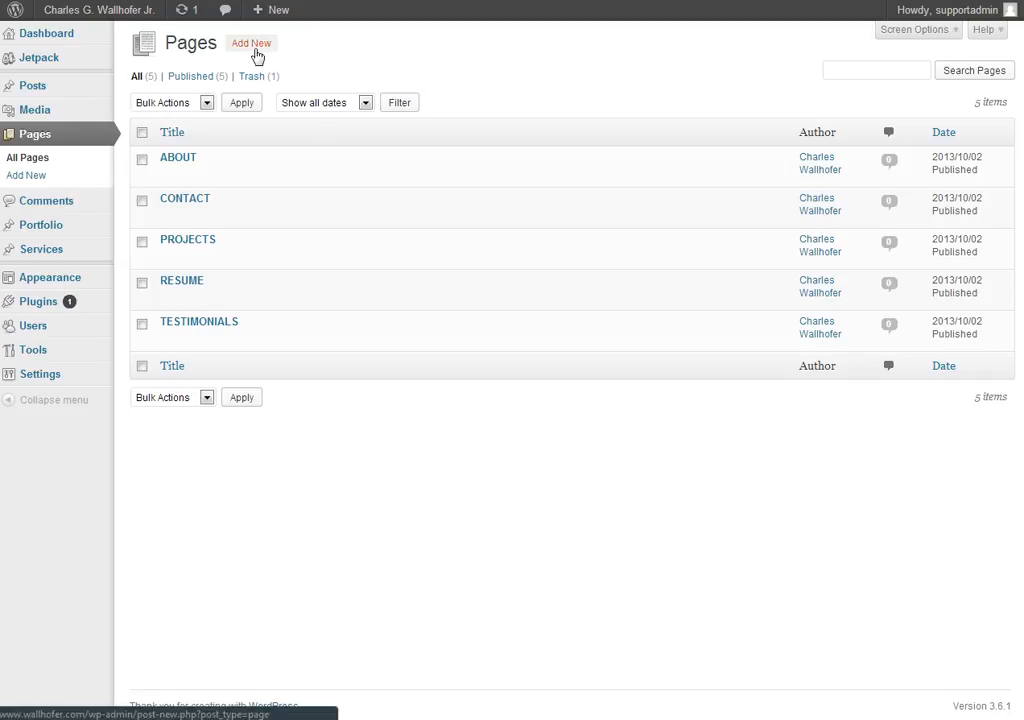
Create a new page titled "Web Concierge Test Page"
click(252, 46)
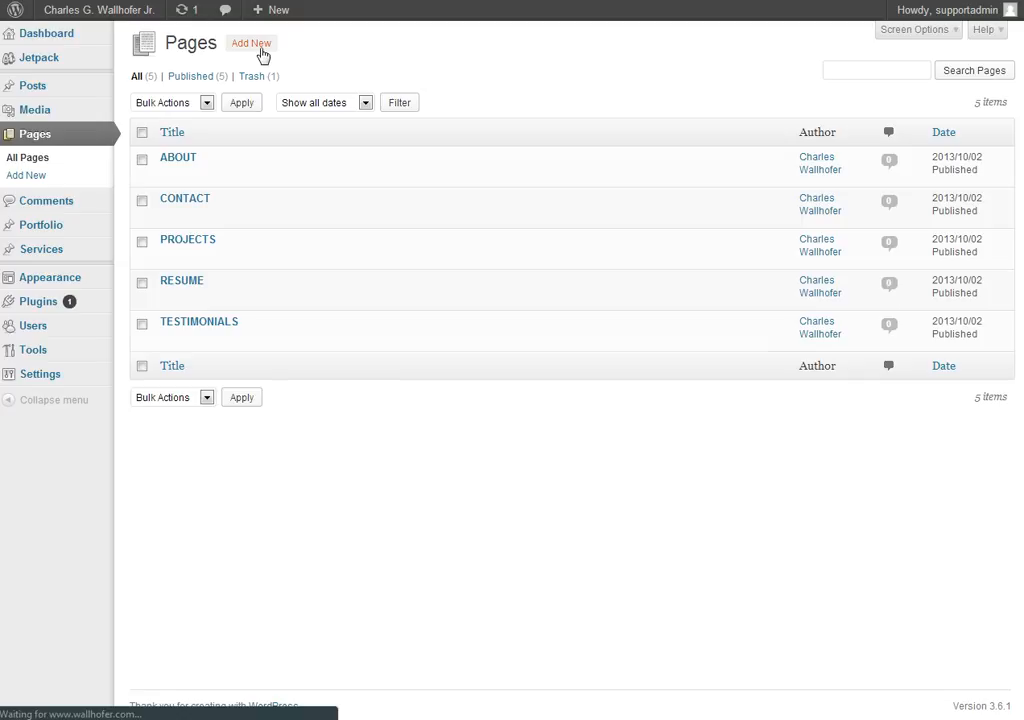
text(Web Con)
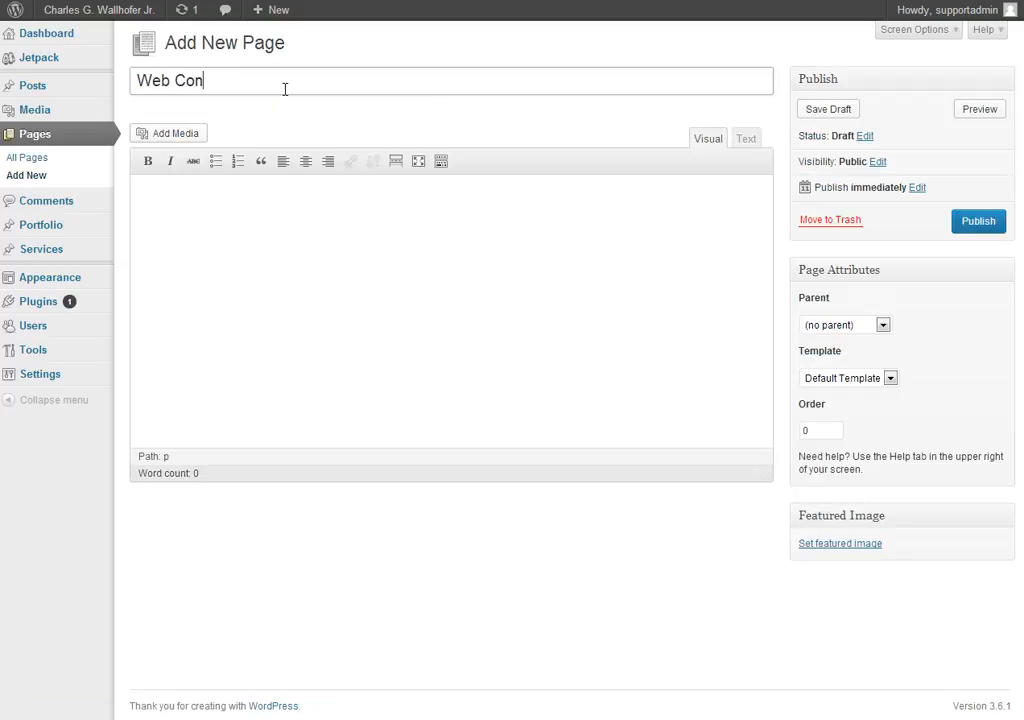
text(tcierge Test Page)
Show the extended formatting tools and fill the page body with the two sample paragraphs beginning "First we form habits, then they form us."
click(370, 286)
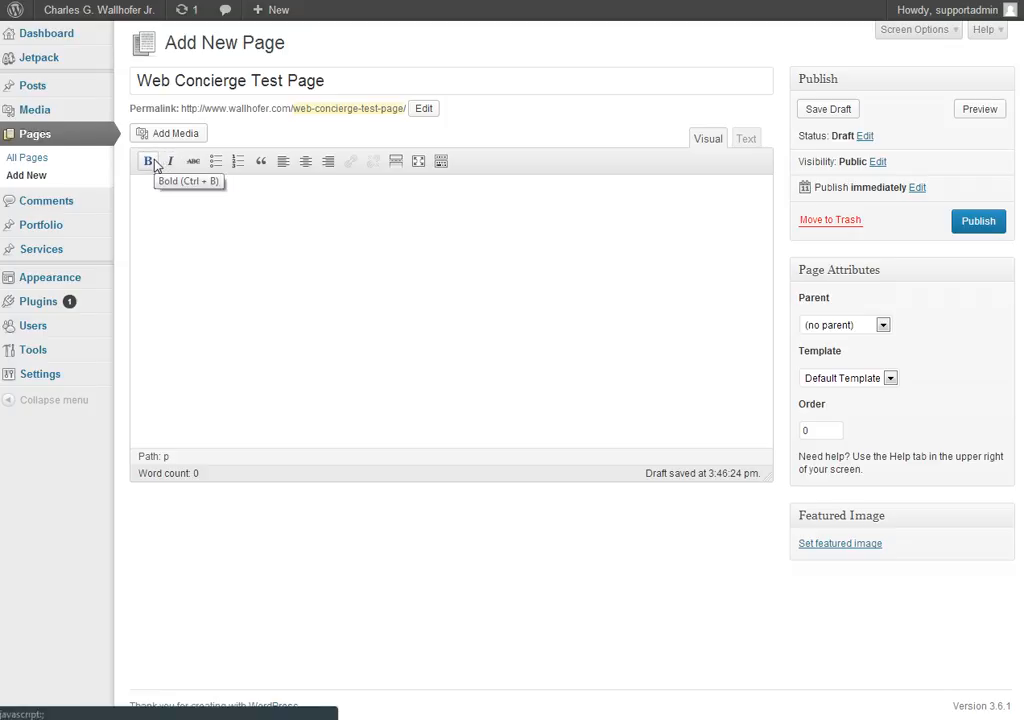
click(440, 163)
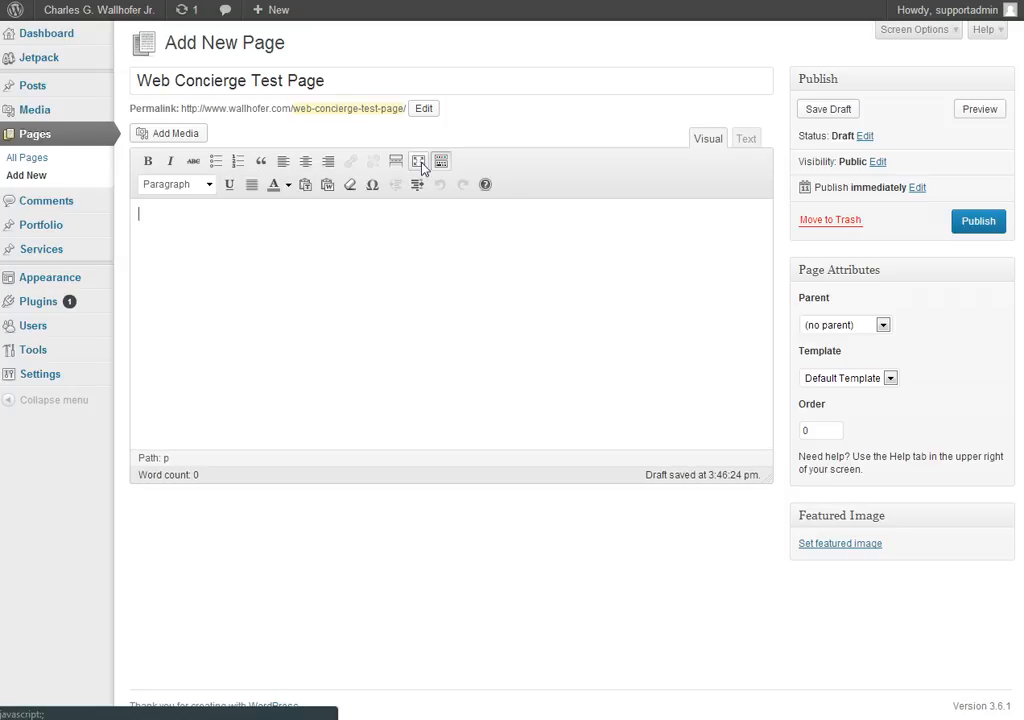
click(182, 186)
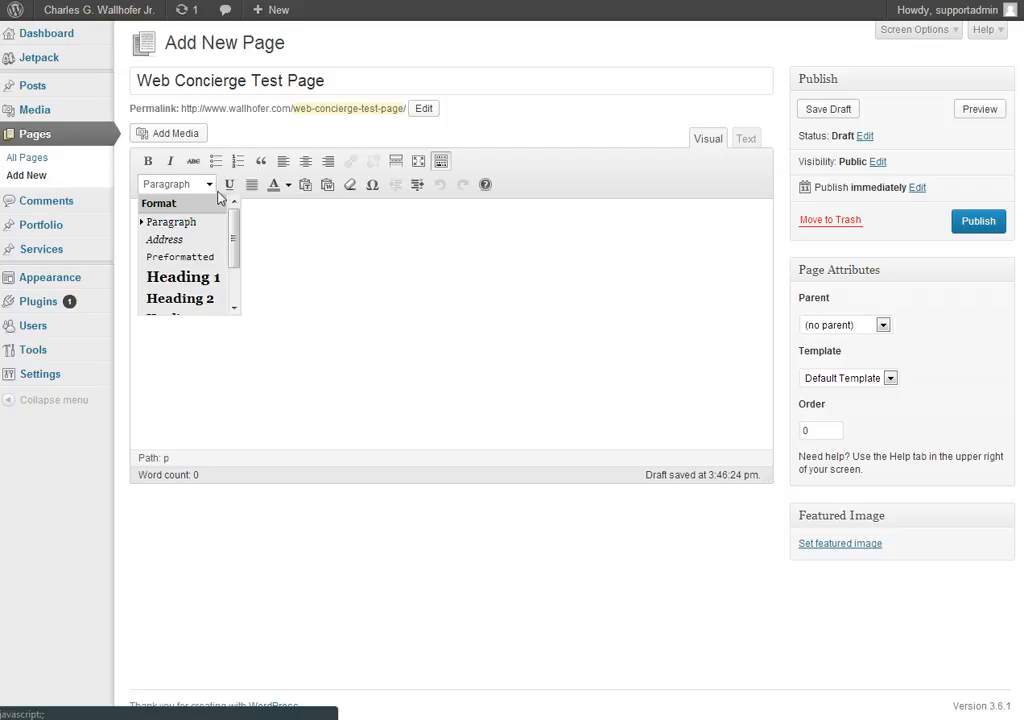
click(300, 210)
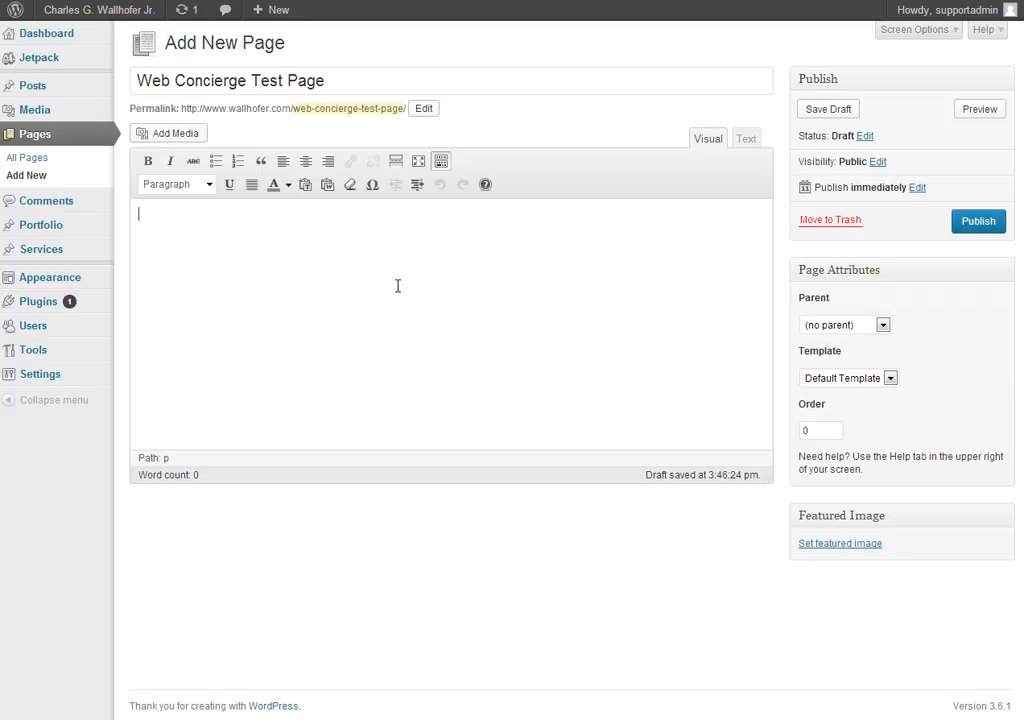
text(First we form habits, then they form us. Conquer your bad habits, or they will eventually conquer you. We achieve a sense of self from what we do for ourselves and how we develop our capacities. If all your efforts have gone into developing others, you are bound to feel empty. TAKE YOUR TURN NOW. People are always blaming their circumstances for what they are. I do not believe in circumstances. The people who get on in this world are the people who get up and look for the circumstances they want, and, if they cannot find them, make them. Failure should be our teacher, not our undertaker. Failure is delay, not defeat. It is a temporary detour, not a dead end. Failure is something we can avoid only by saying nothing, doing nothing, and being nothing. You do not have to be a fantastic hero to do certain things, to compete. You can be just an ordinary chap, sufficiently motivated to reach challenging goals. Begin difficult things while they are easy. A thousand-mile journey begins with one step. Instead of seeing the rug being pulled from under us, we can learn to dance on a shifting carpet. Do or do not. There is no try. If you are not fired with enthusiasm, you will be fired with enthusiasm. Self-image sets the boundaries of individual accomplishment. Though no one can go back and make a new start, anyone can start from now and make a brand new end.)
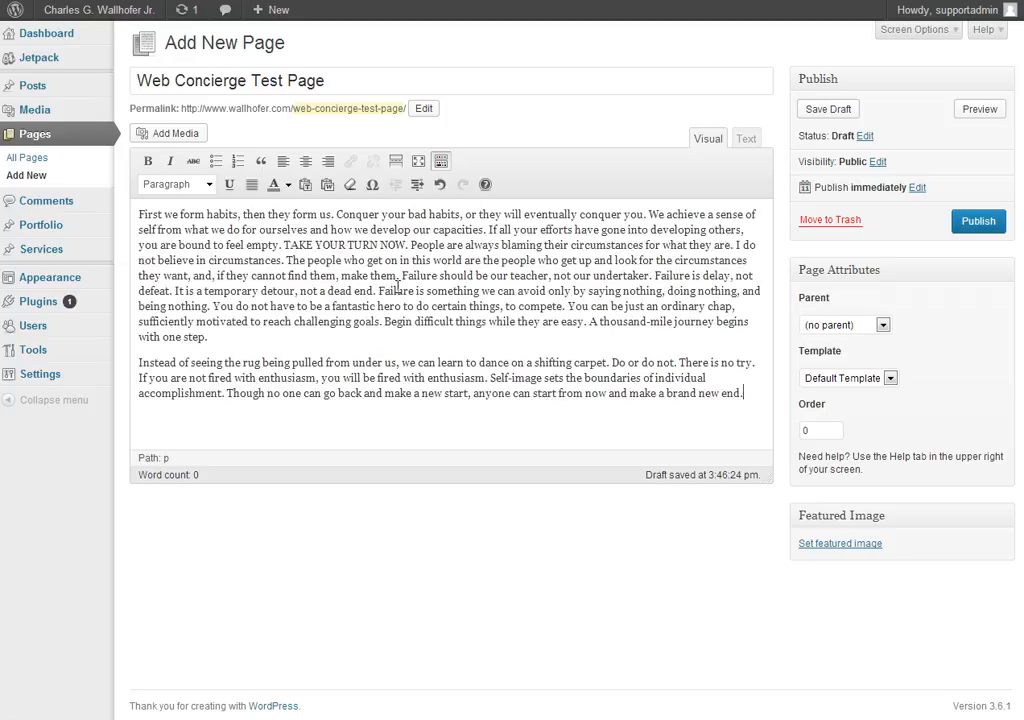
Insert the line "Test Heading 1" above the first paragraph, leaving no empty line between them
click(138, 215)
key(Return)
key(Return)
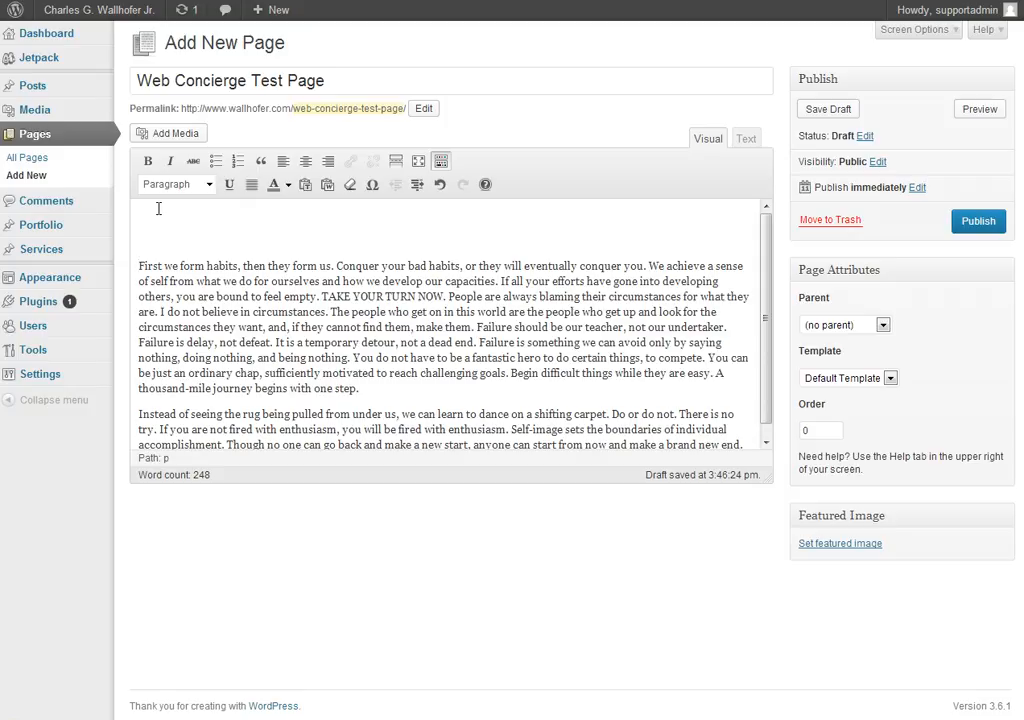
text(Test Heading)
key(Delete)
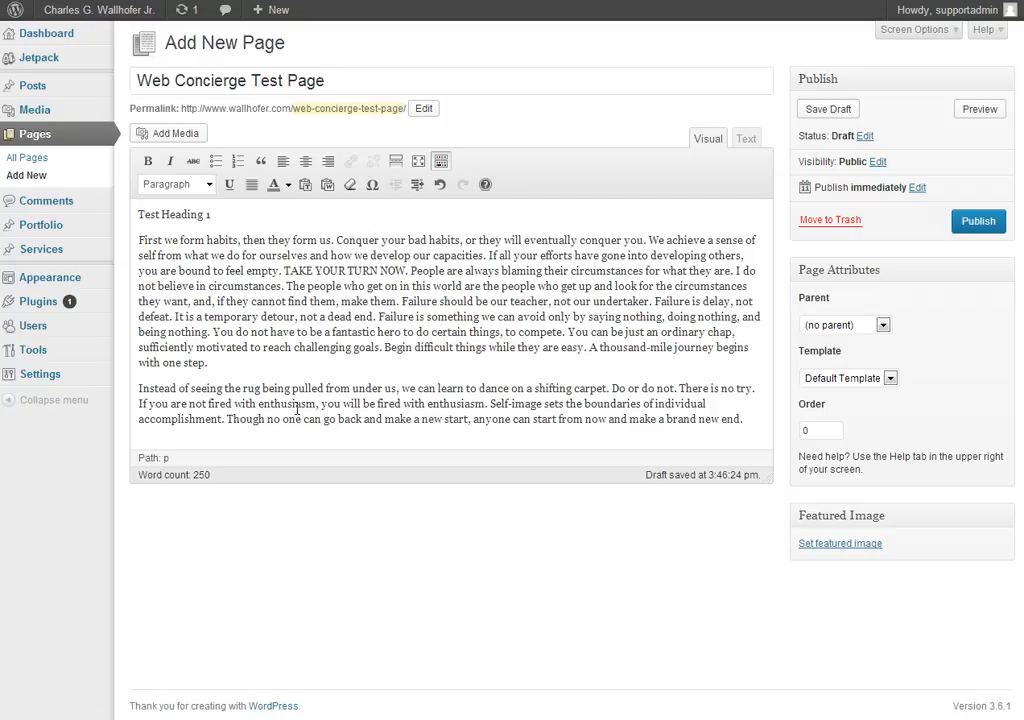
Format the "Test Heading 1" line as Heading 1
drag(222, 212, 139, 214)
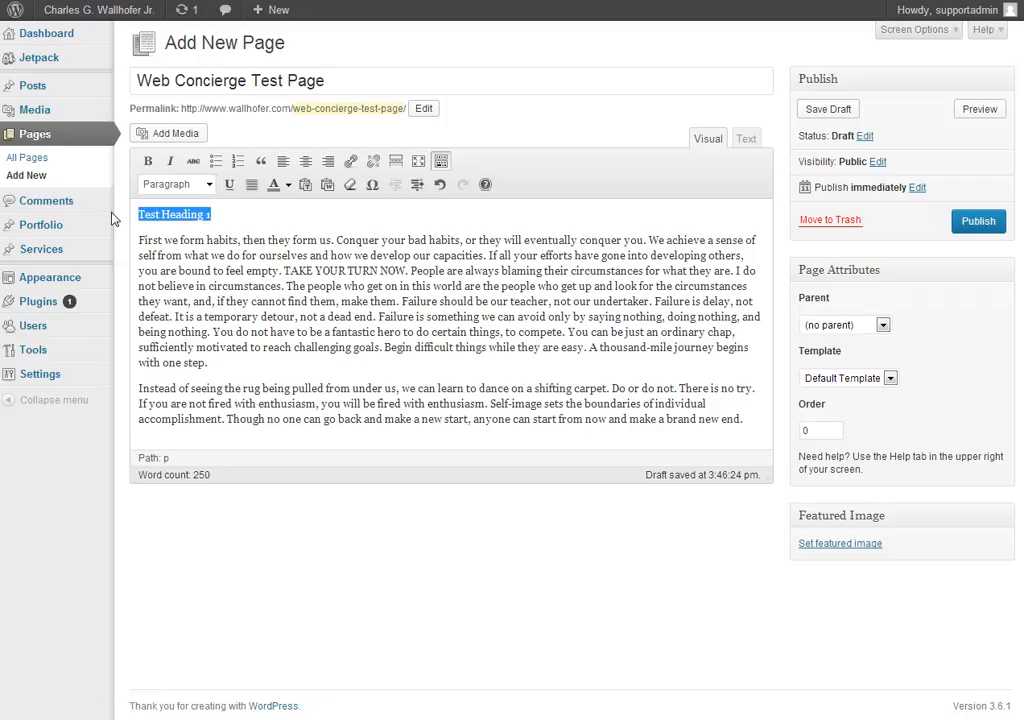
click(210, 186)
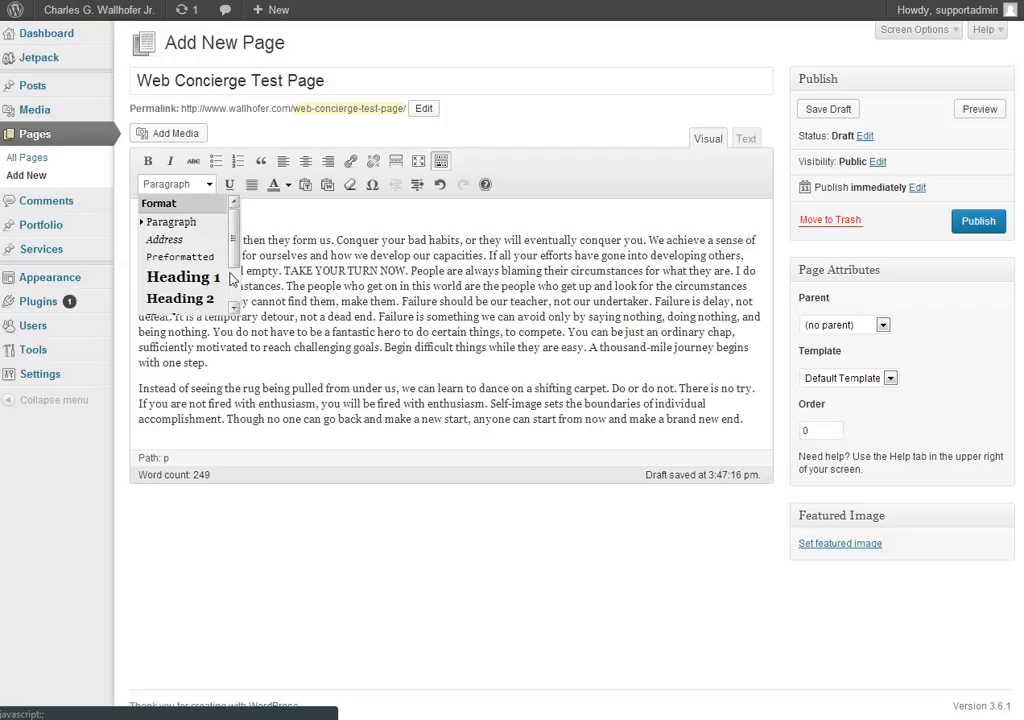
click(195, 245)
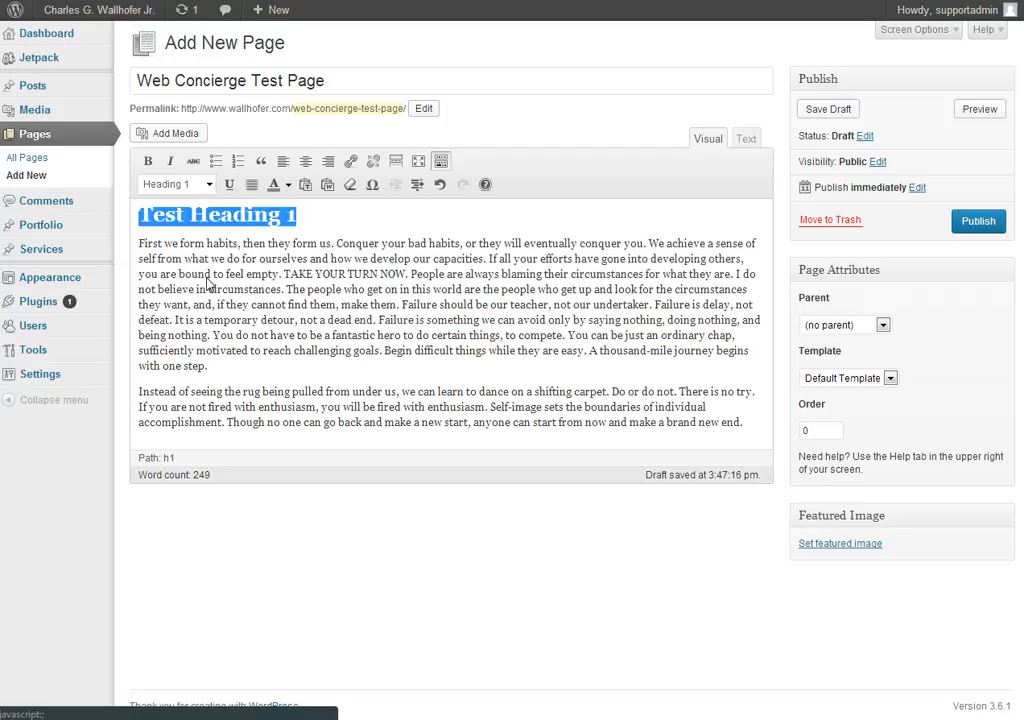
click(296, 214)
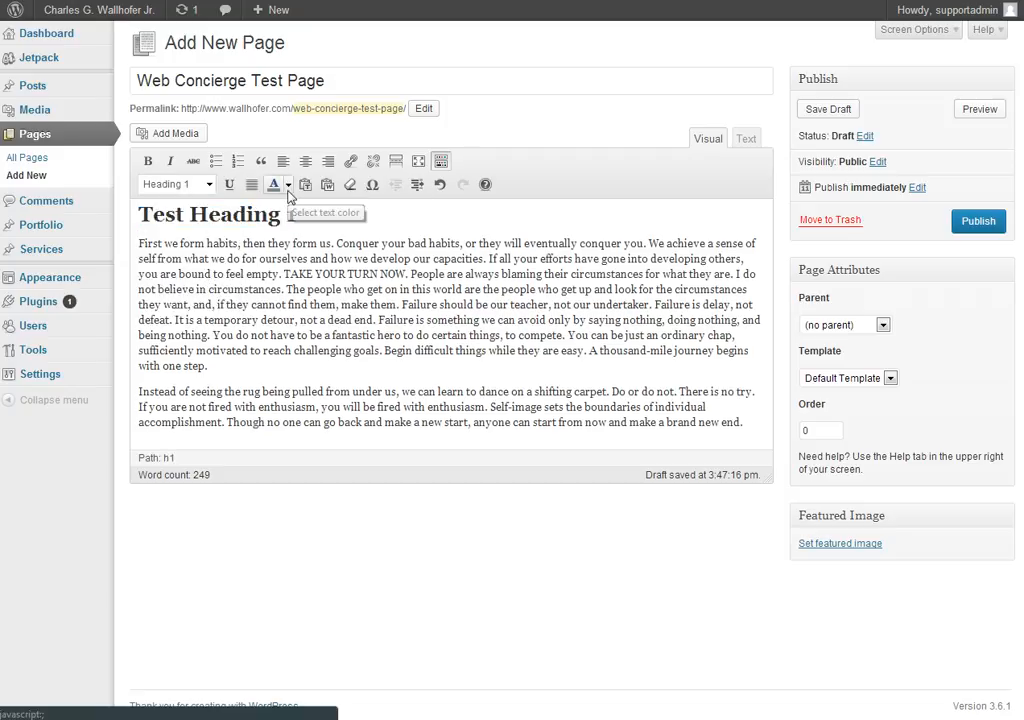
click(288, 185)
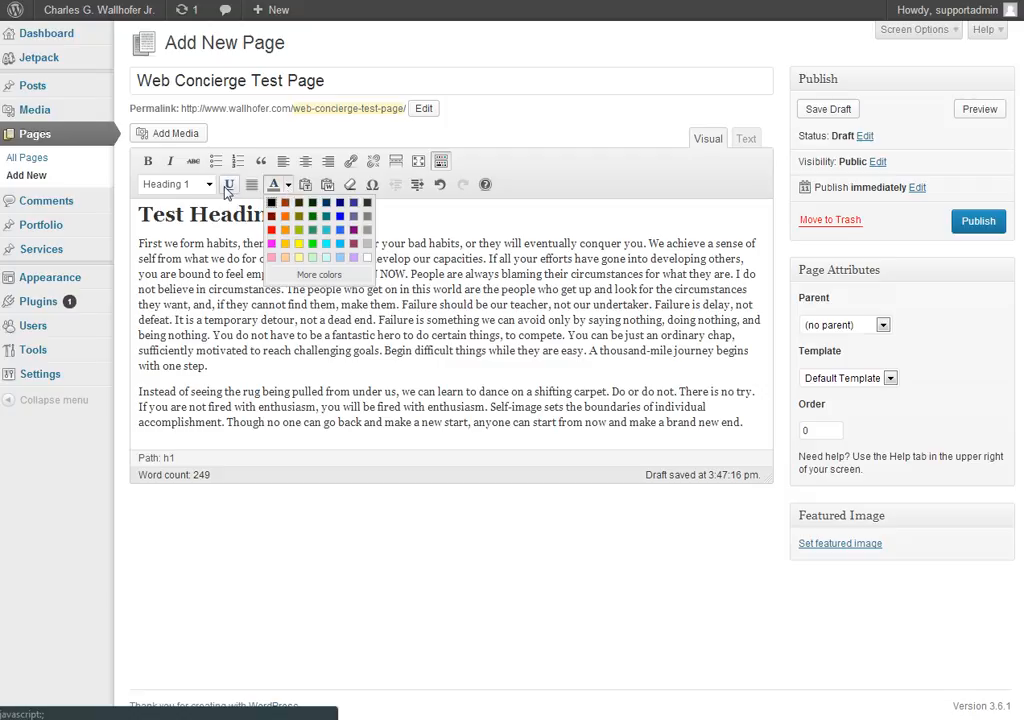
click(452, 238)
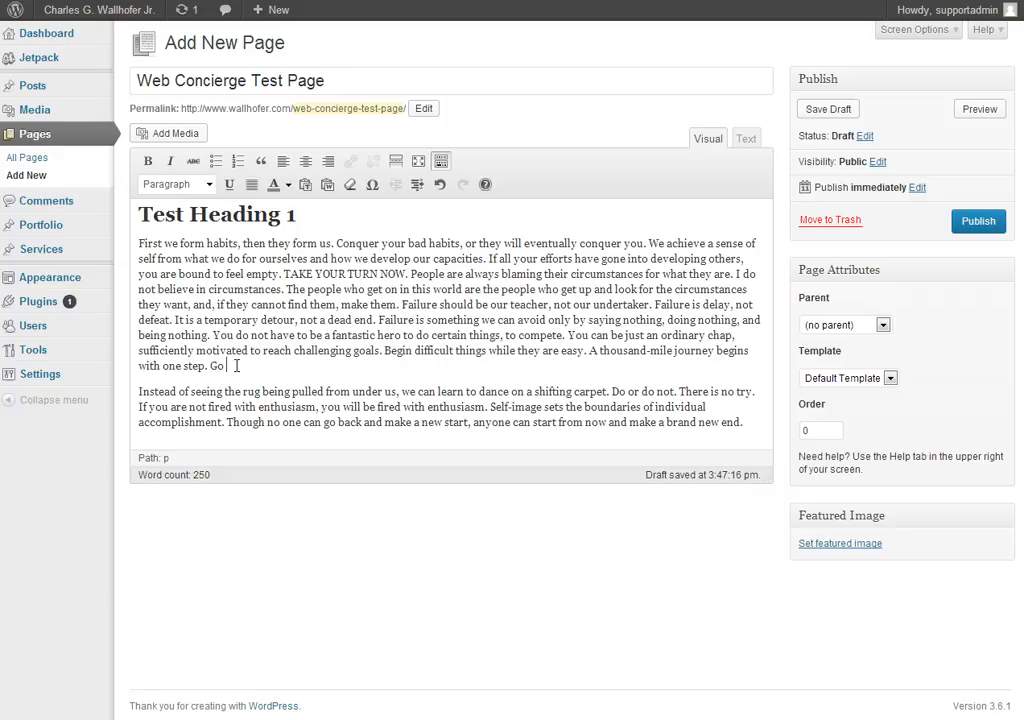
text(to CNN.)
drag(240, 366, 264, 366)
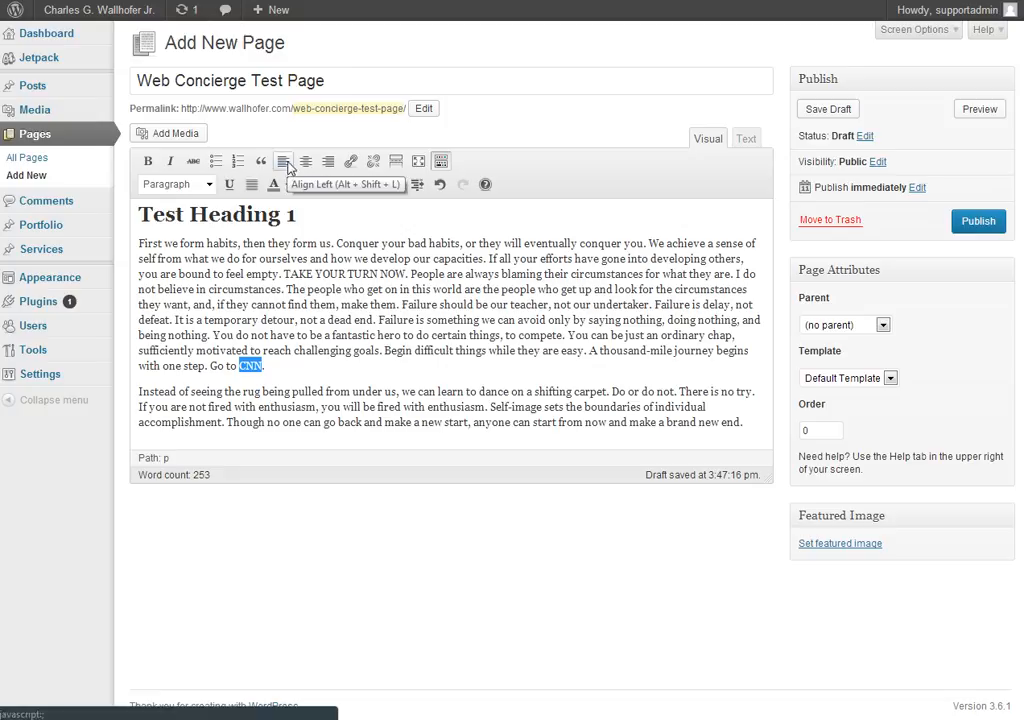
click(350, 162)
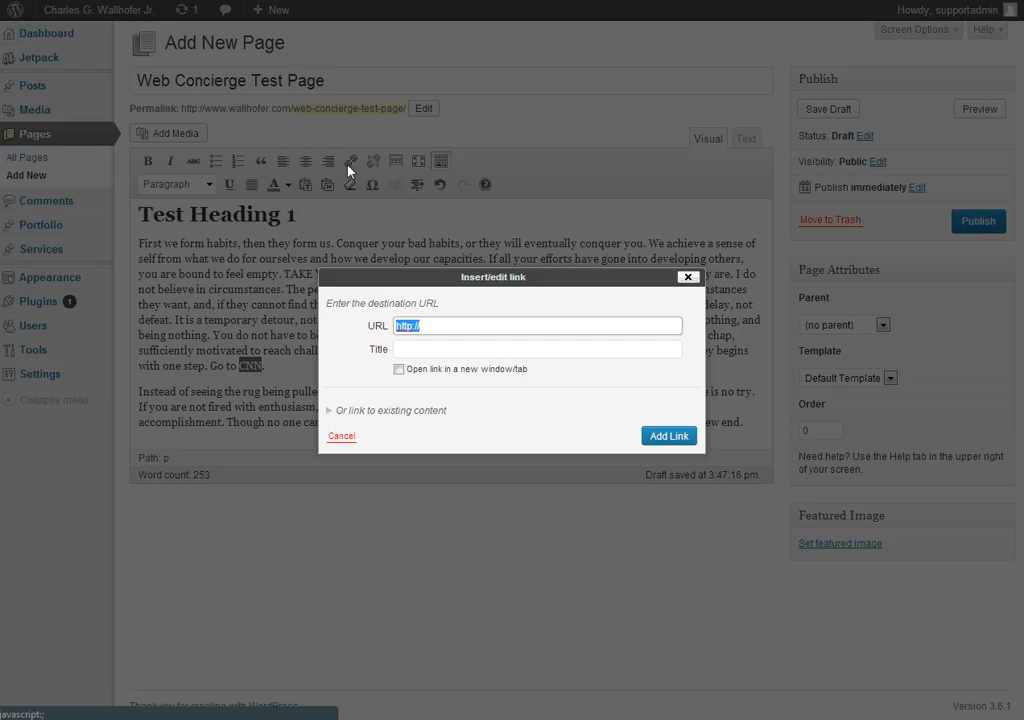
click(438, 327)
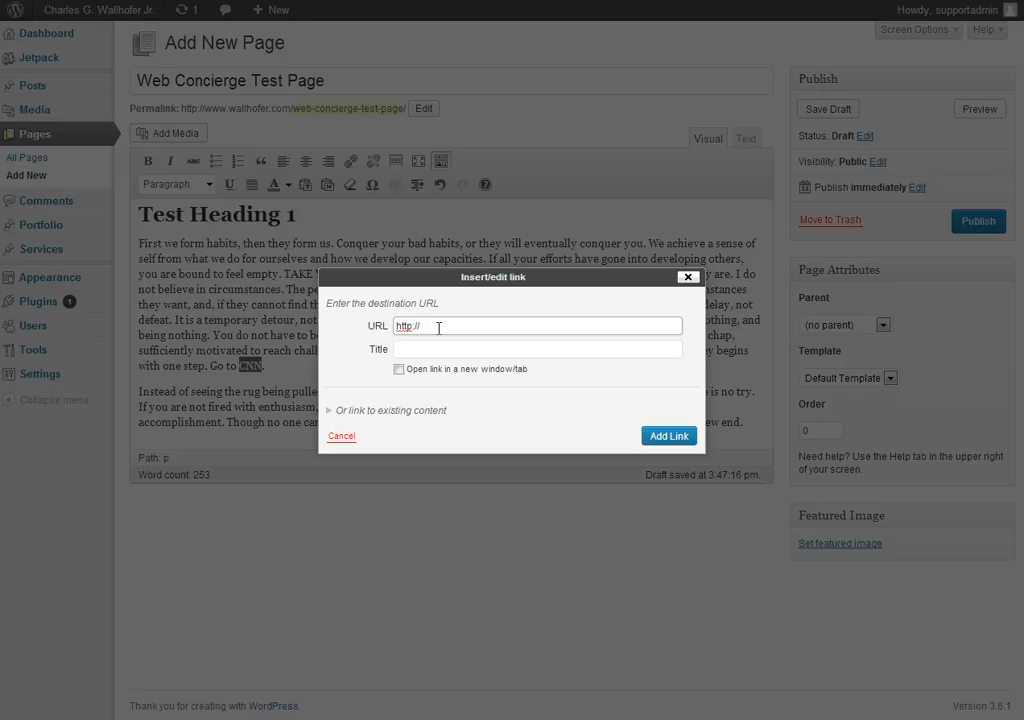
text(cnn.com)
click(413, 348)
text(Go to C)
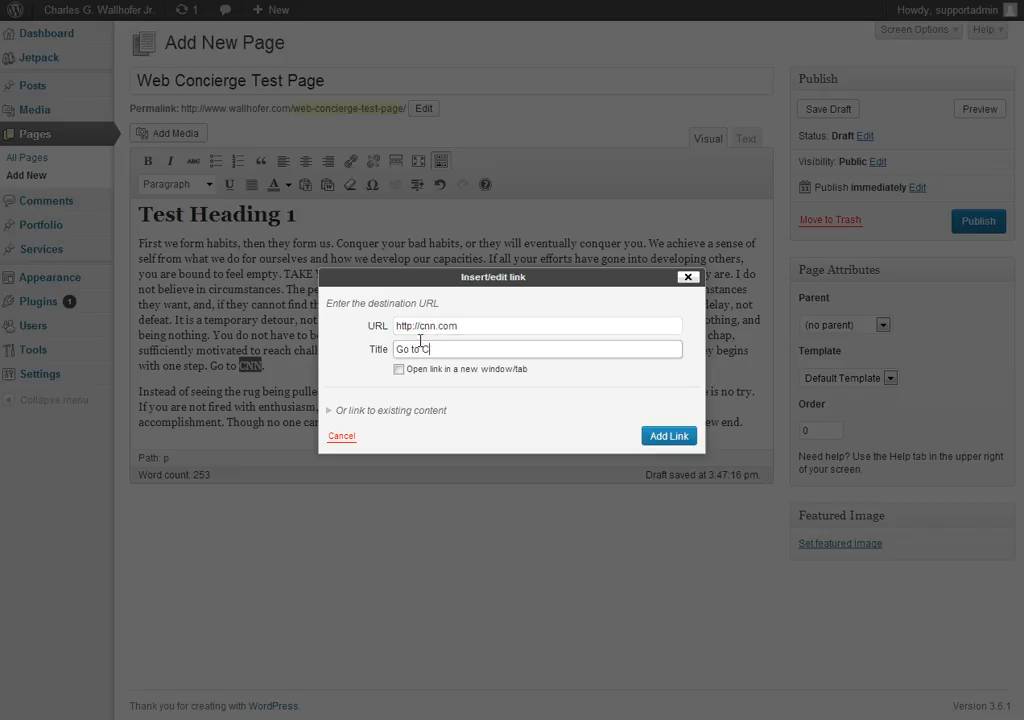
text(NN)
click(399, 369)
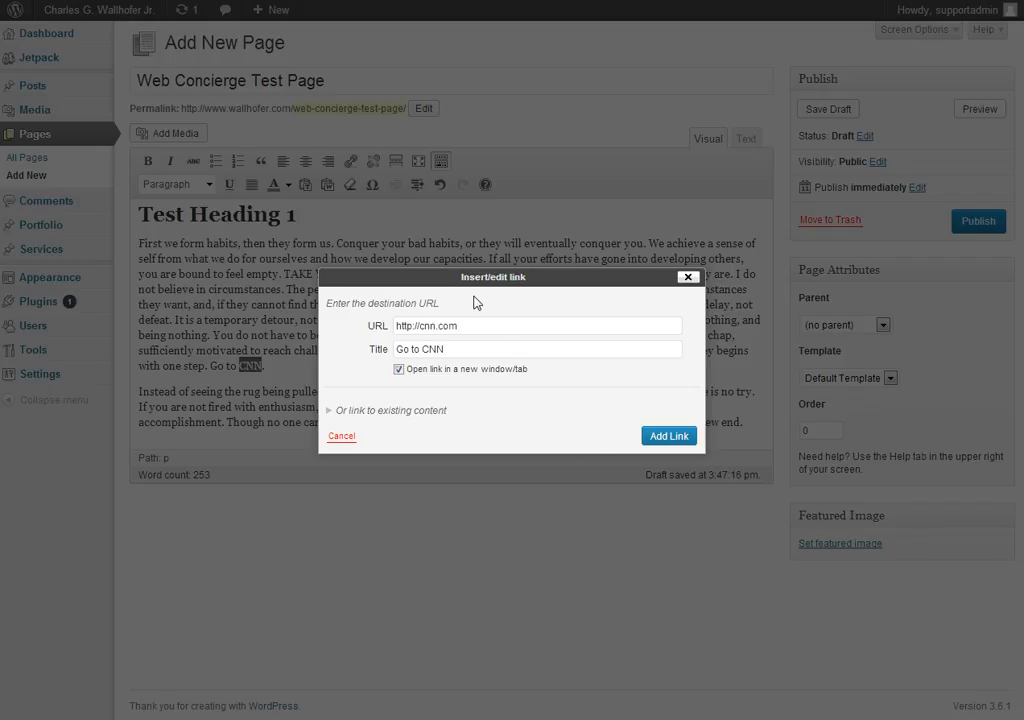
click(670, 437)
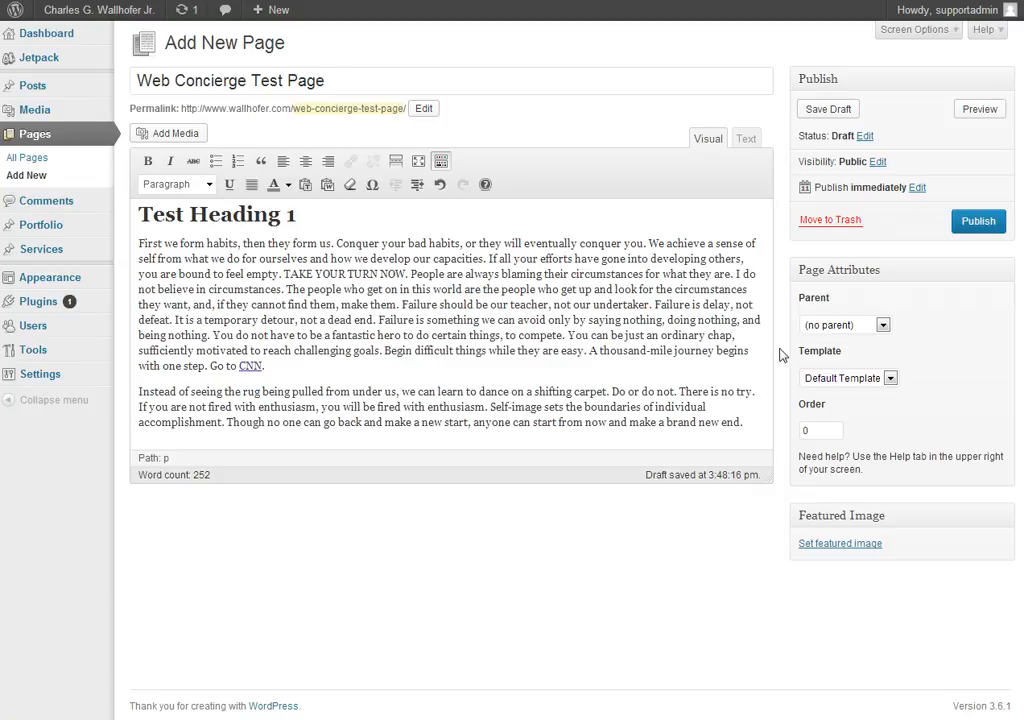
click(877, 161)
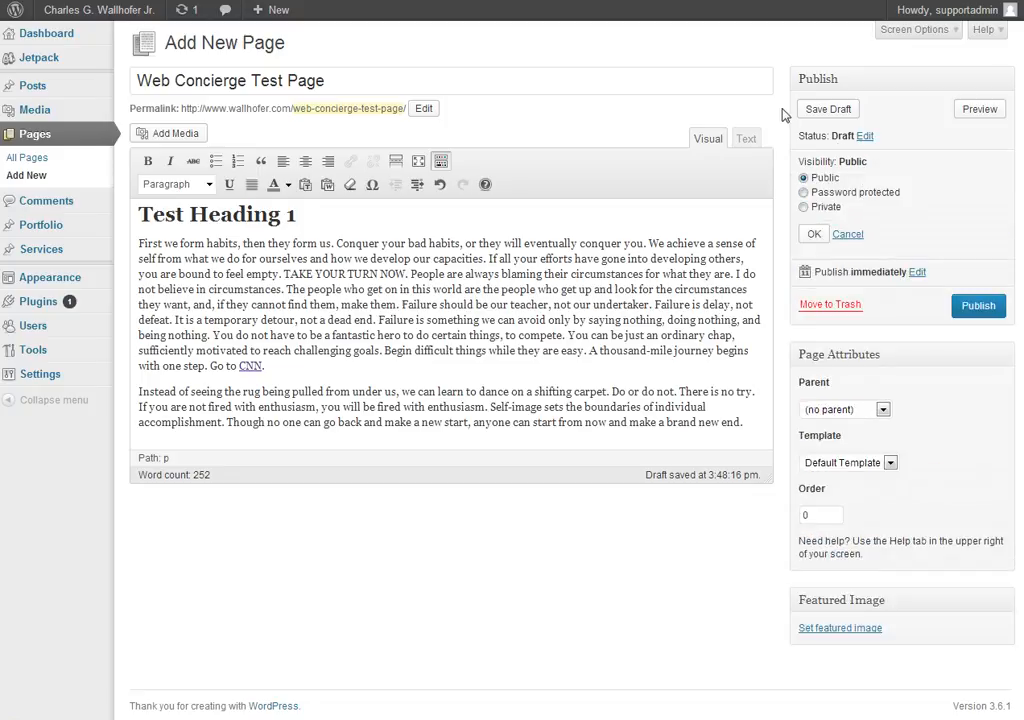
click(847, 236)
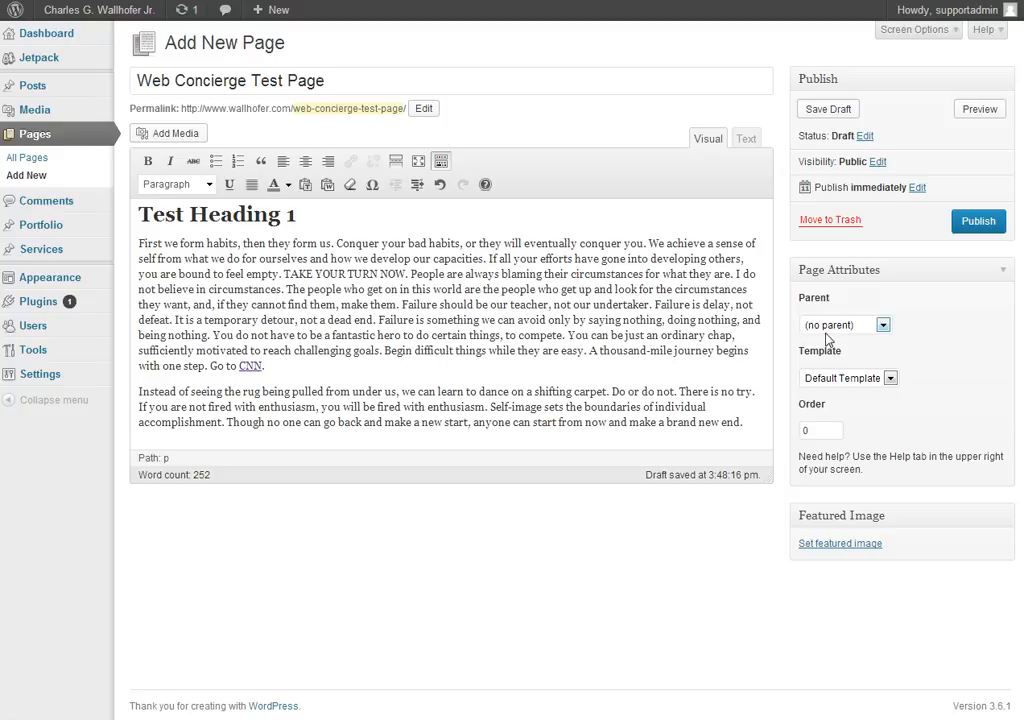
click(858, 377)
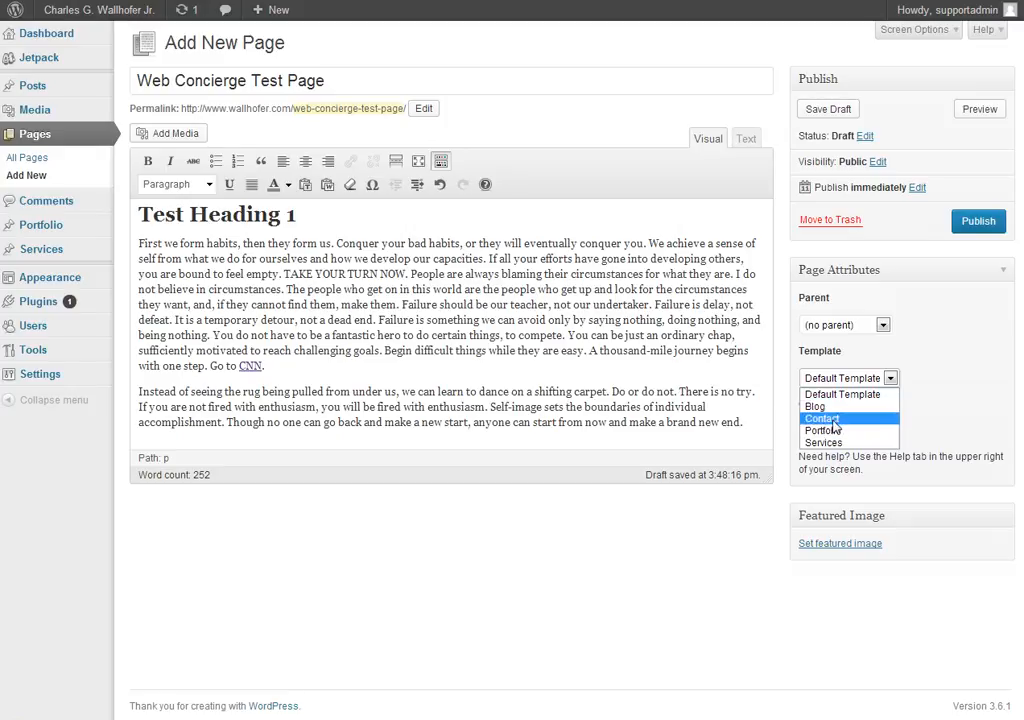
click(780, 340)
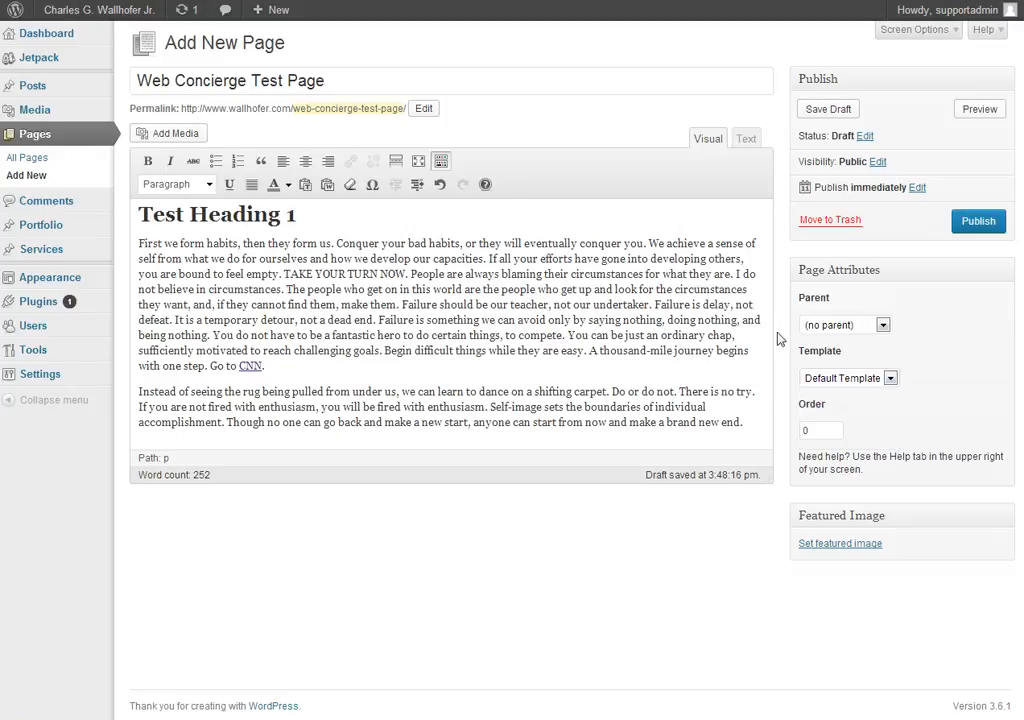
Publish the page, view the live version in a separate window, and return to the editor
click(979, 221)
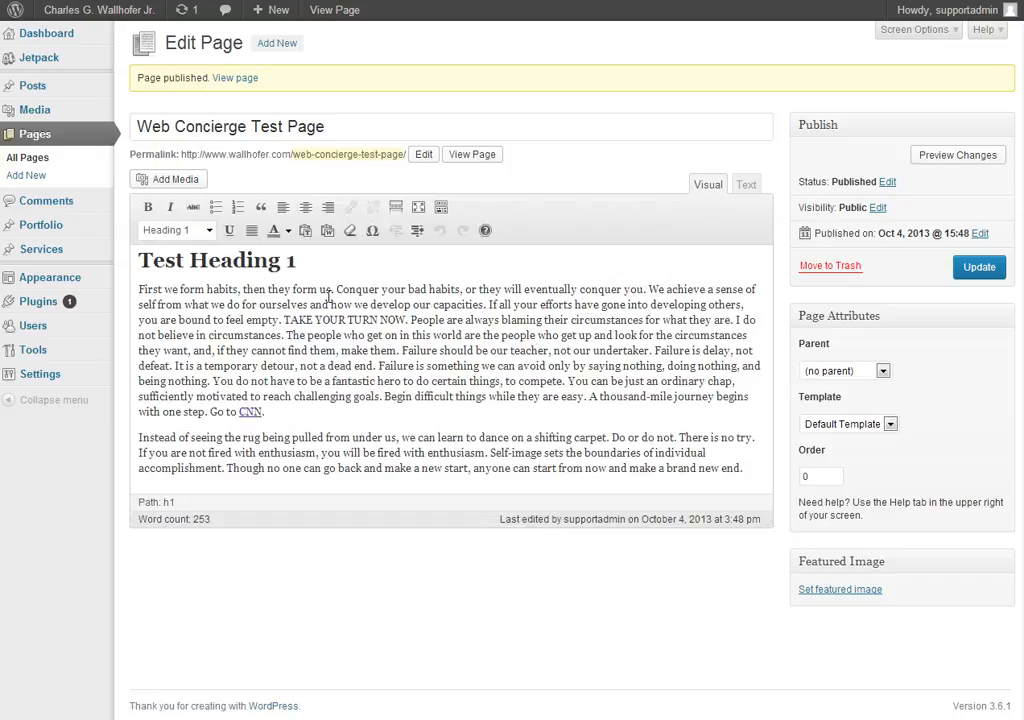
right_click(474, 157)
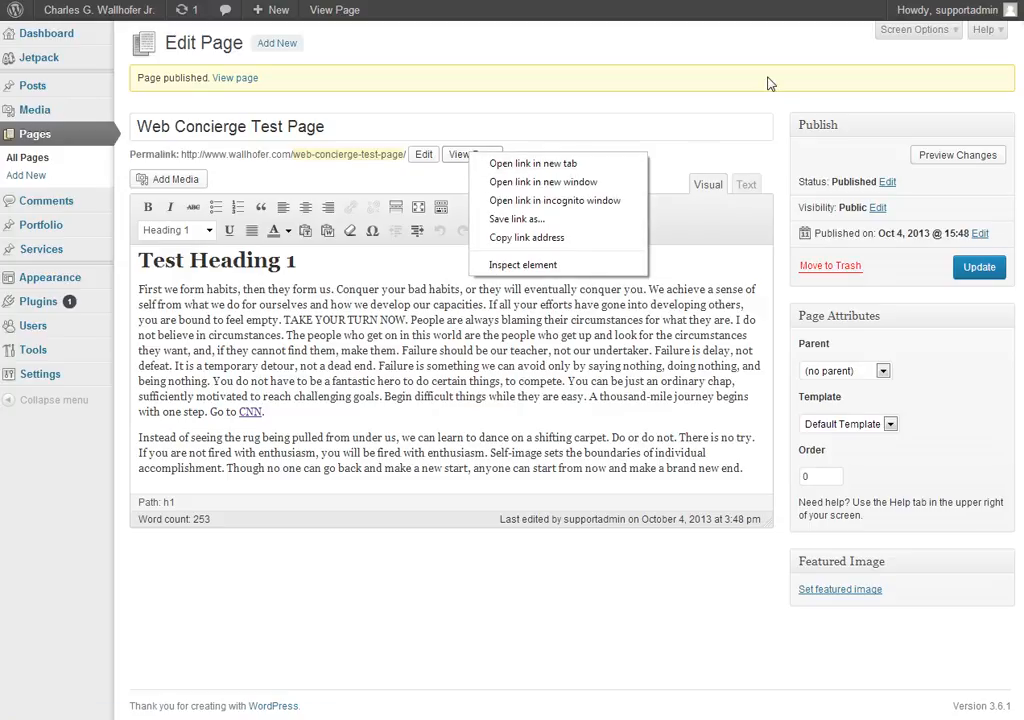
click(708, 164)
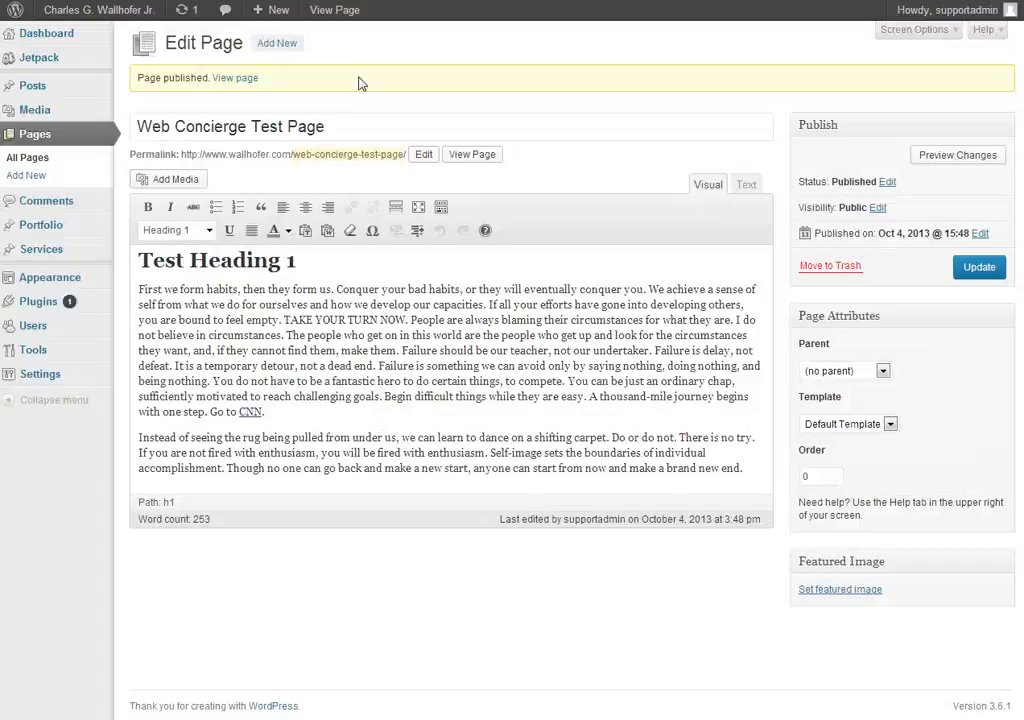
right_click(483, 162)
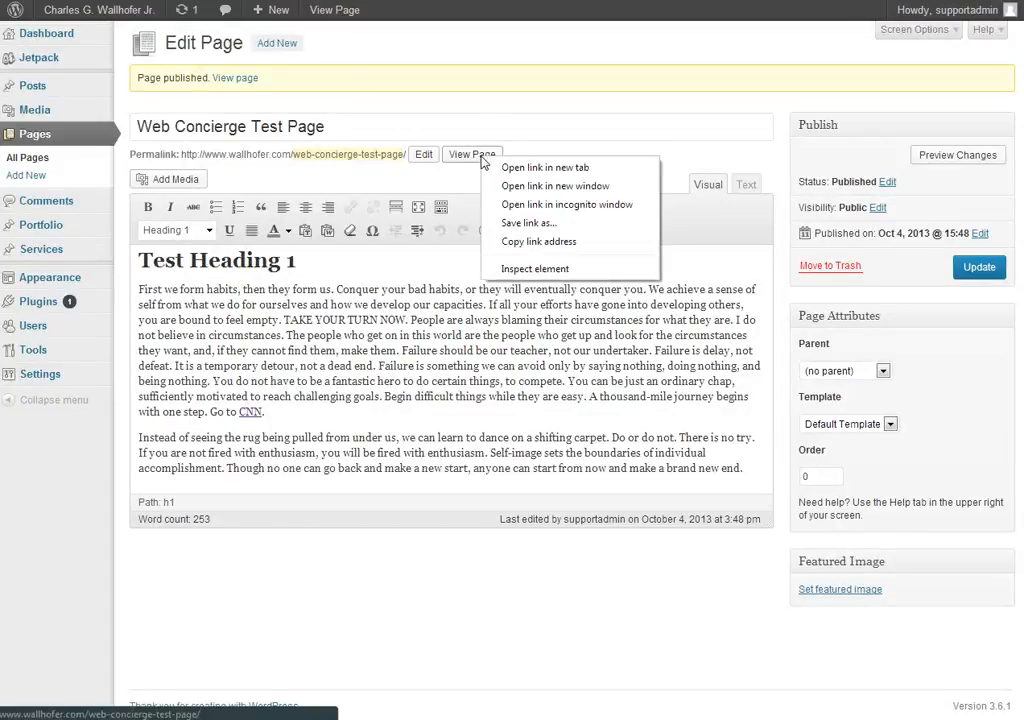
click(512, 185)
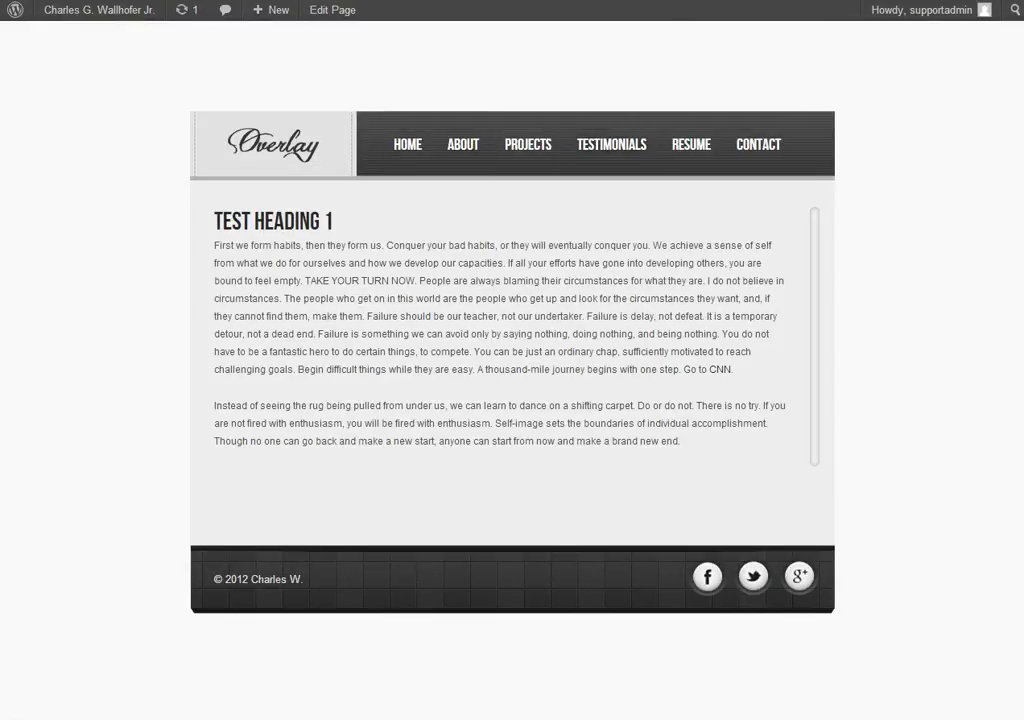
key(alt+Tab)
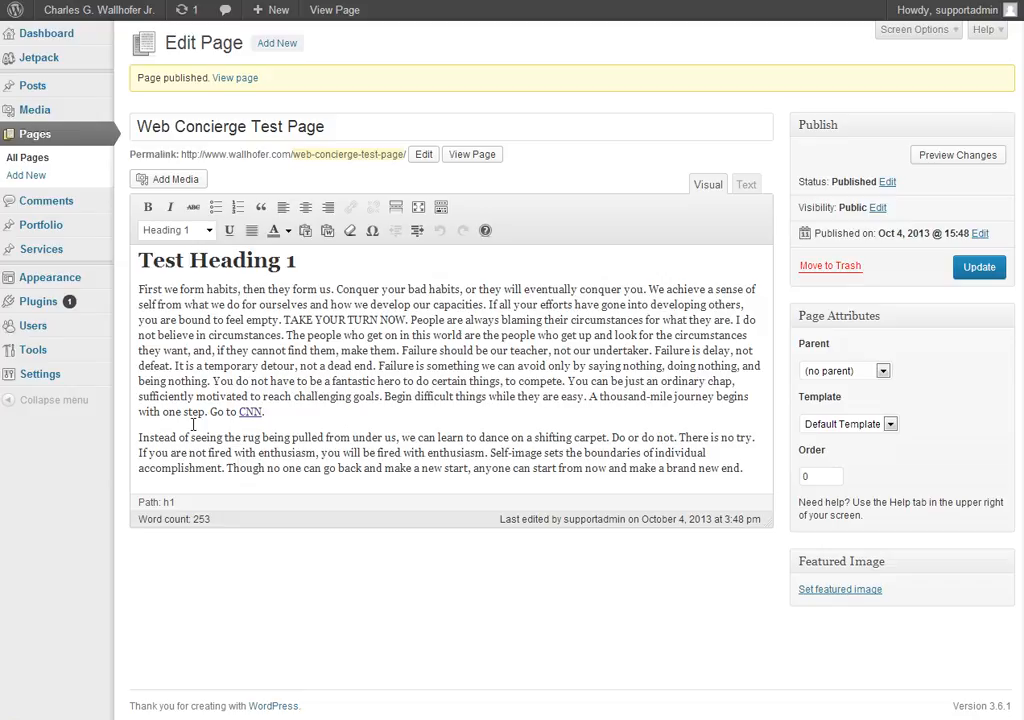
Examine the email, map, address and phone fields in the theme's Contact Options
mouse_move(87, 278)
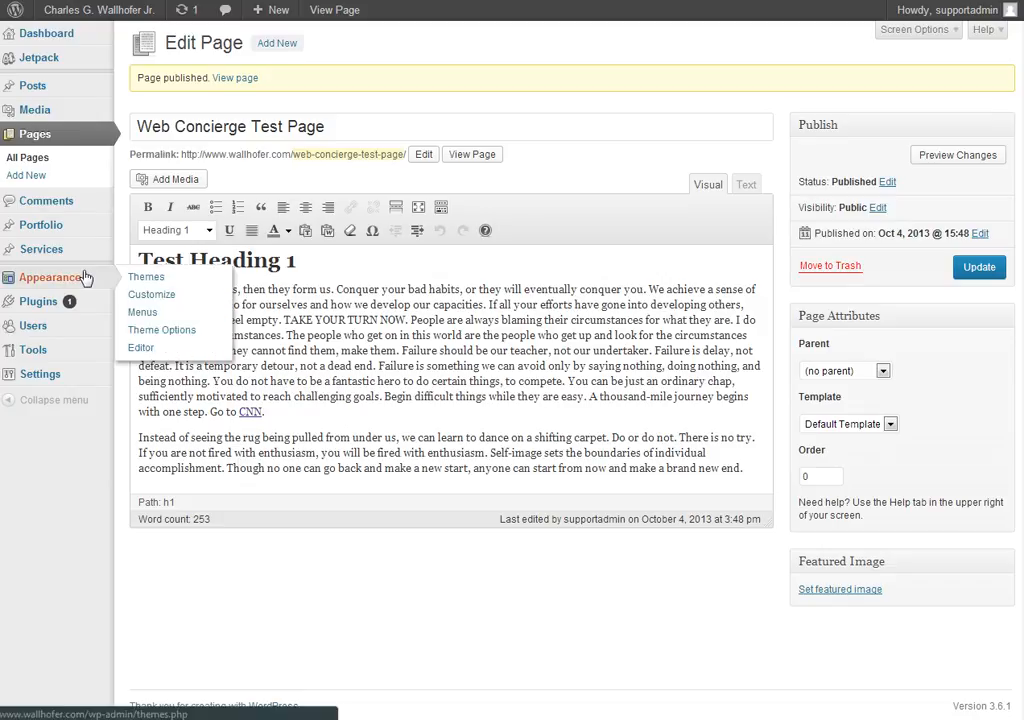
click(168, 330)
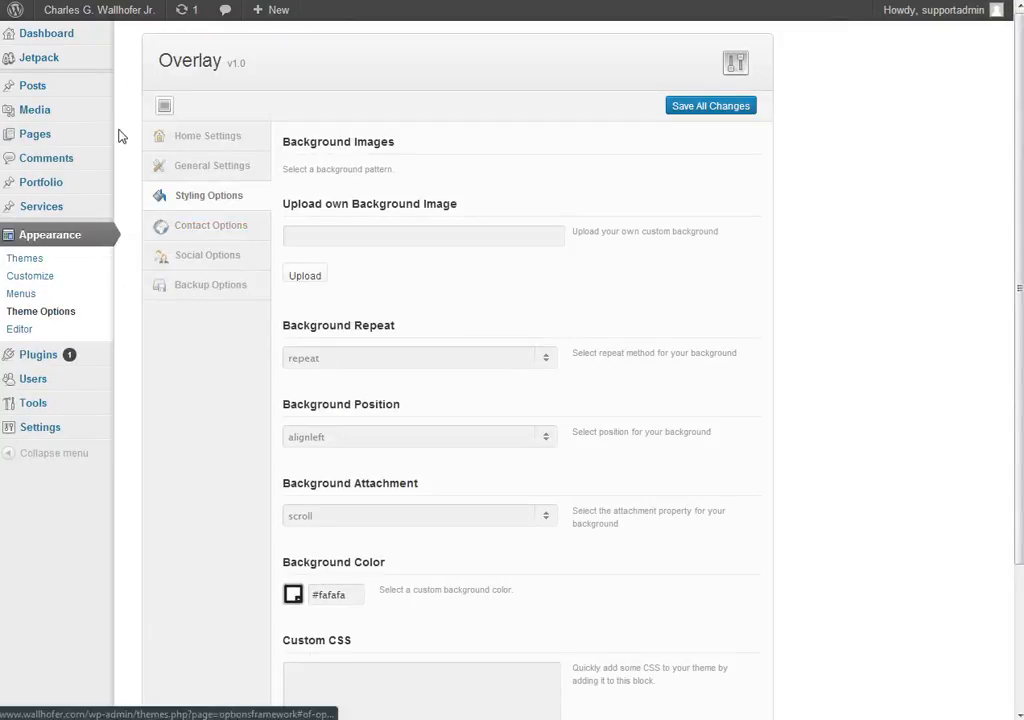
click(196, 229)
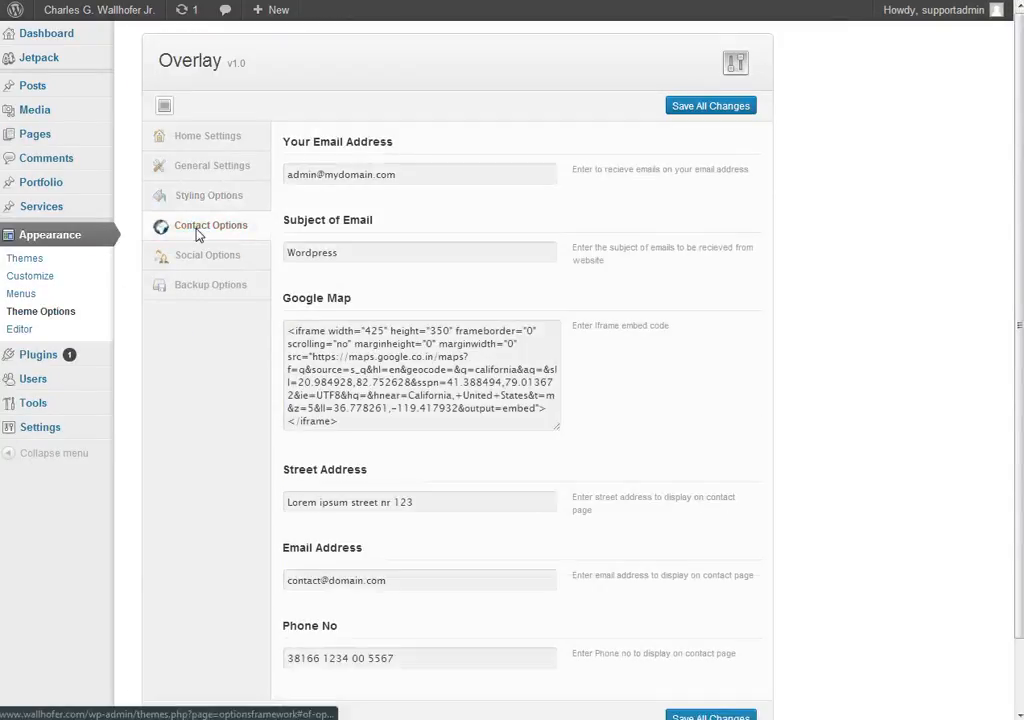
scroll(454, 330, down, 2)
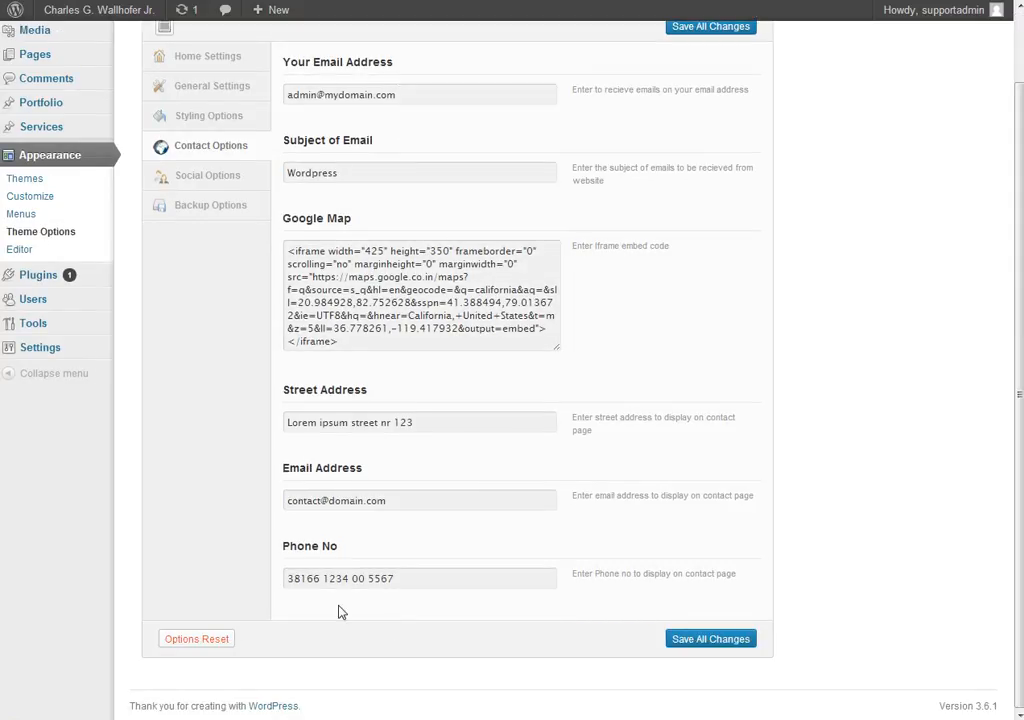
scroll(205, 420, up, 2)
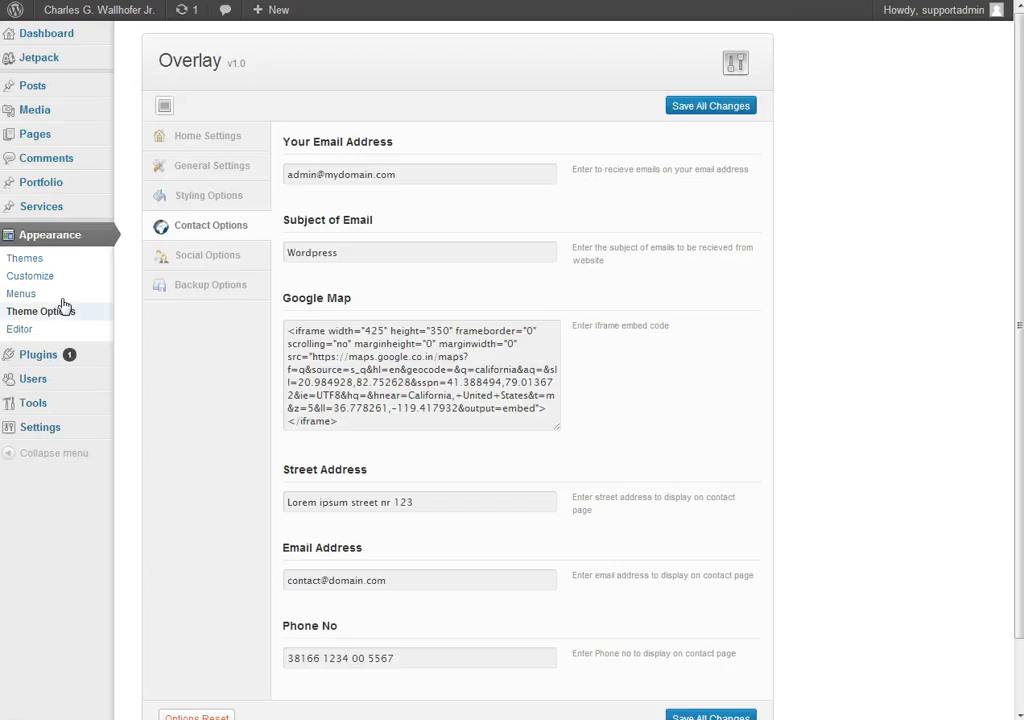
Reopen the Web Concierge Test Page from the page list, set its template to Contact, and update it
mouse_move(52, 137)
click(134, 140)
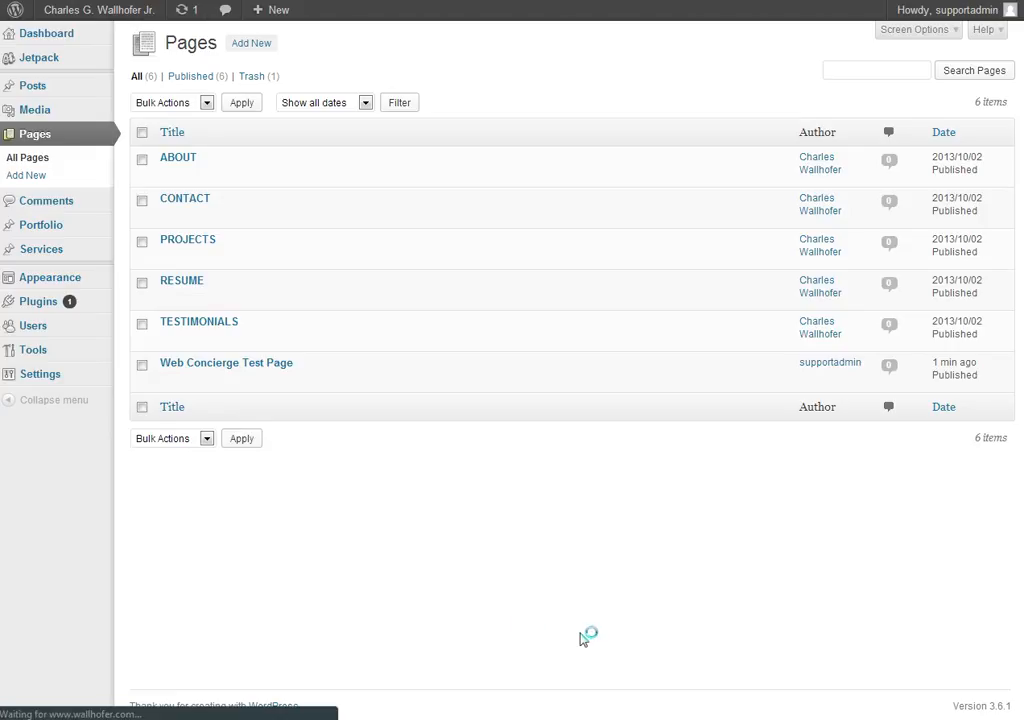
click(889, 381)
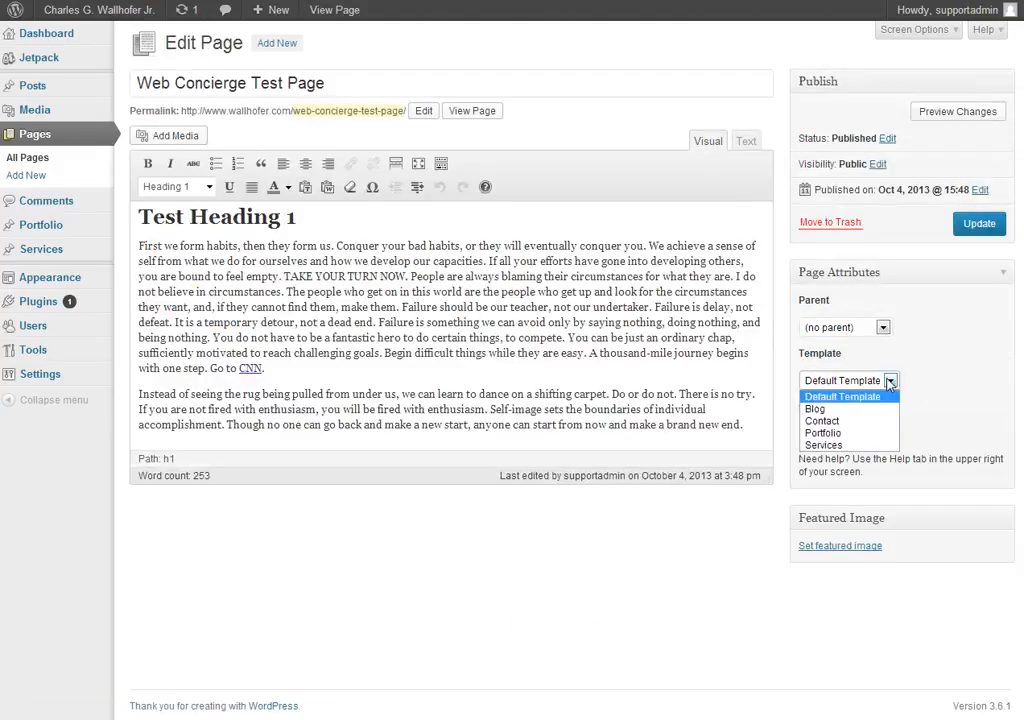
click(872, 421)
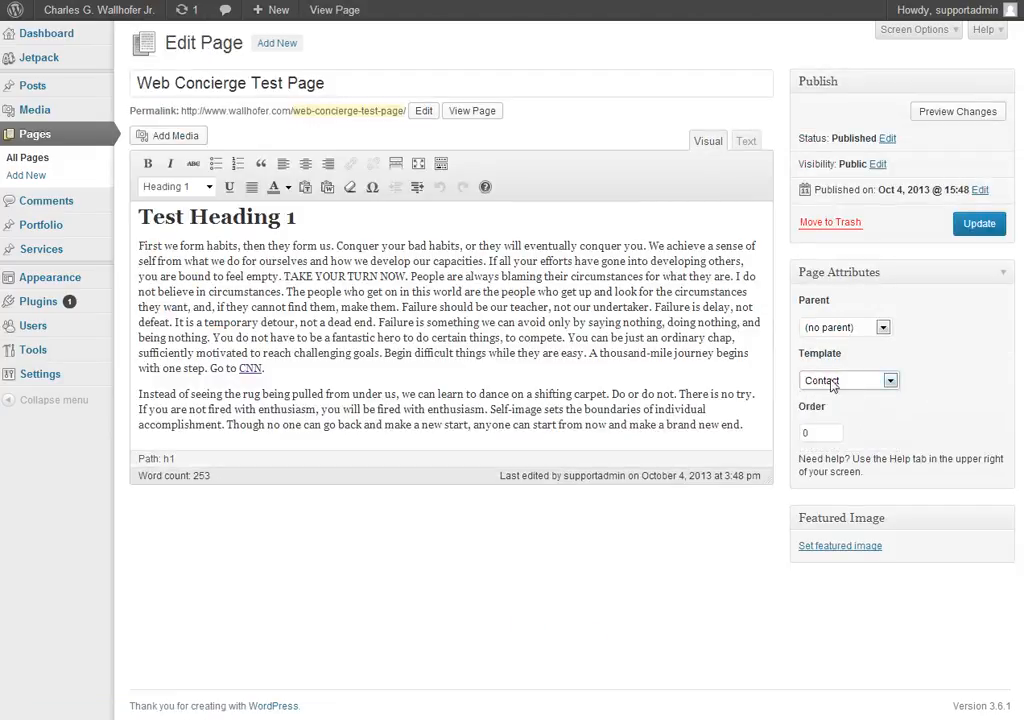
click(979, 224)
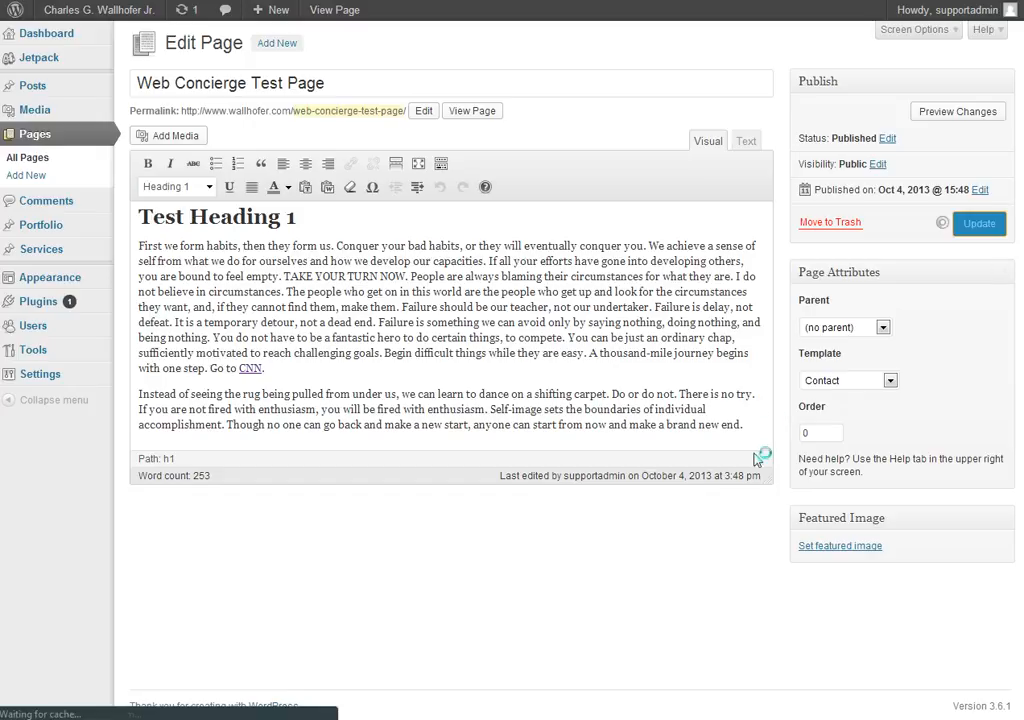